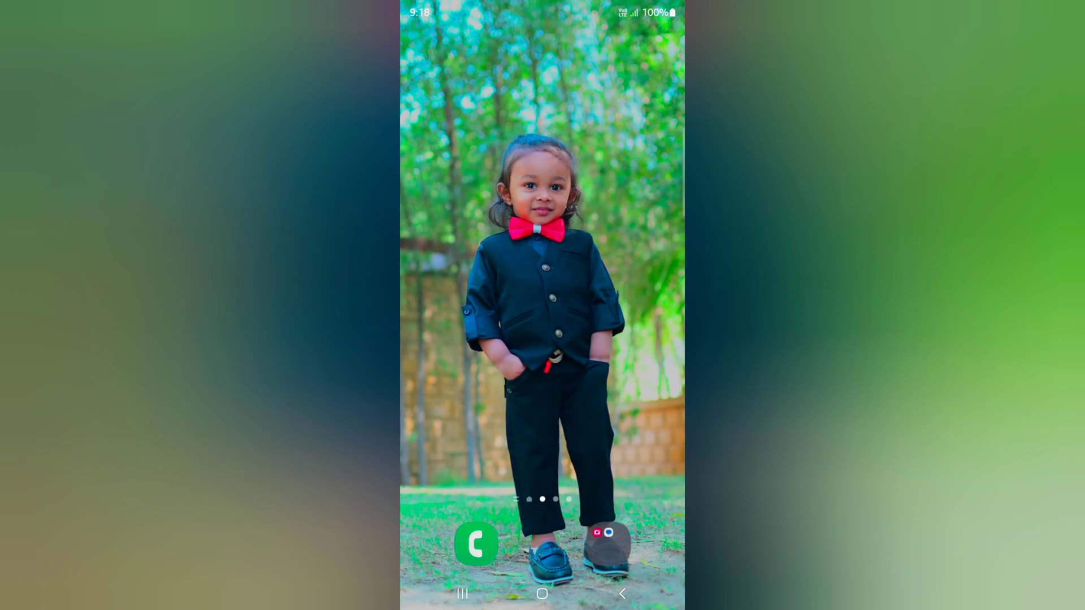
- Open the Settings app from the app drawer
{"action": "left_click_drag", "start_coordinate": [543, 509], "coordinate": [542, 254]}
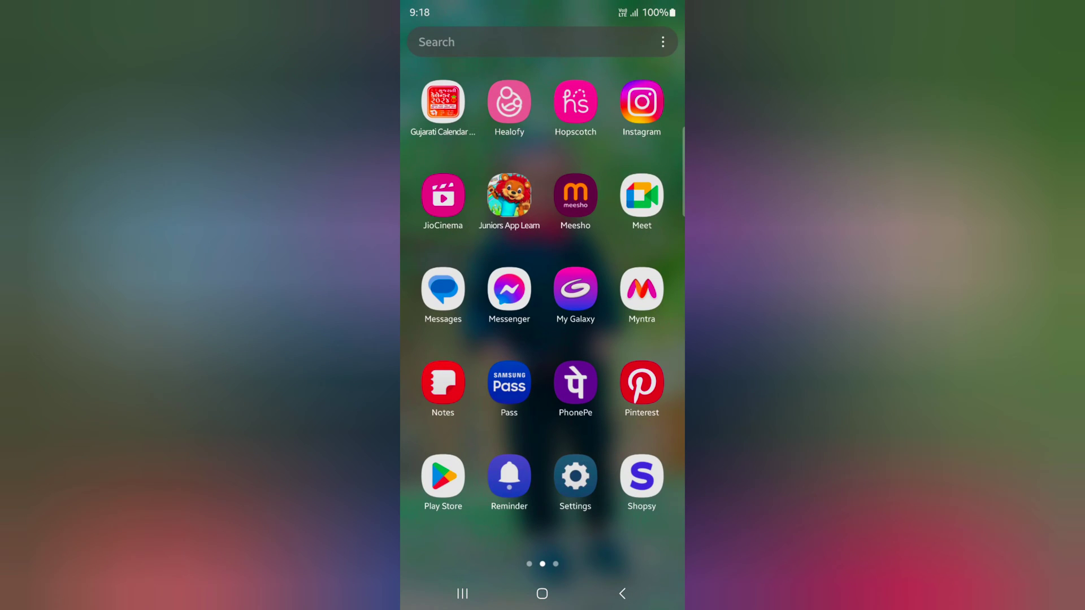
{"action": "left_click", "coordinate": [575, 476]}
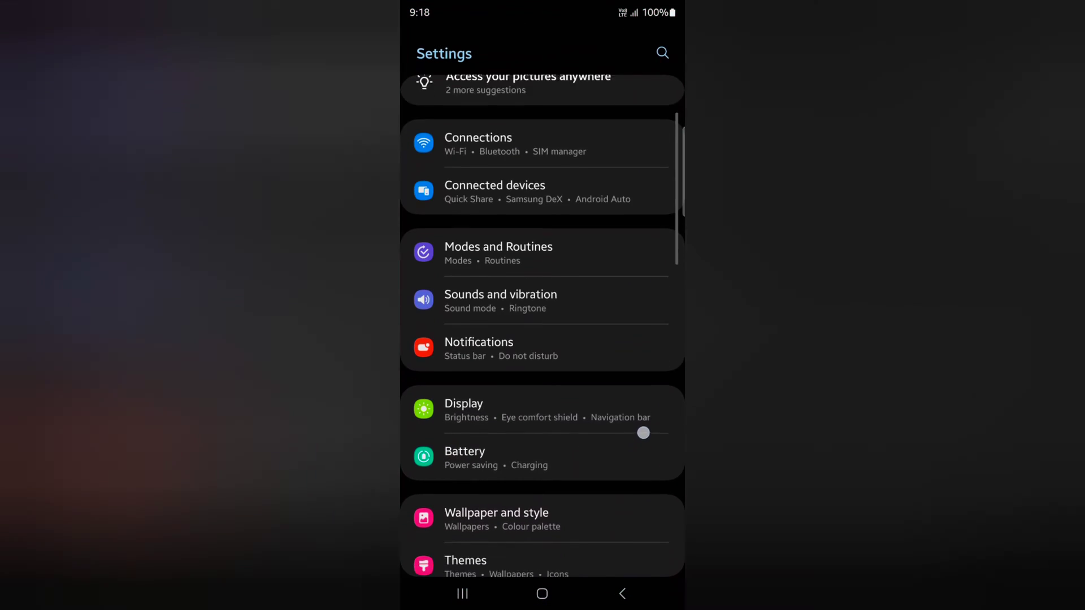
{"action": "left_click_drag", "start_coordinate": [641, 431], "coordinate": [669, 199]}
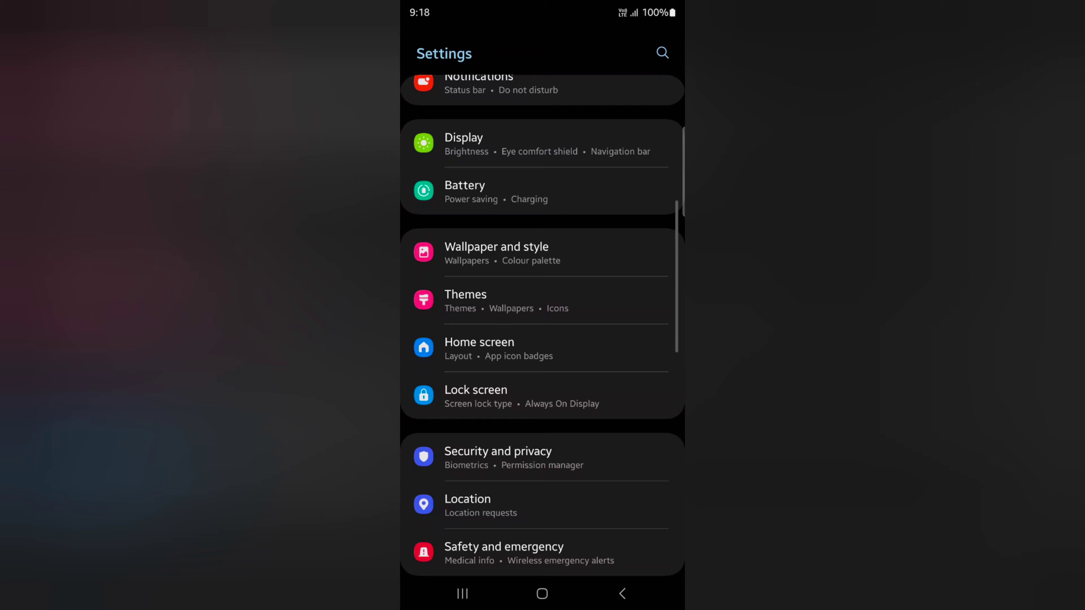
{"action": "left_click_drag", "start_coordinate": [668, 423], "coordinate": [668, 251]}
{"action": "left_click_drag", "start_coordinate": [643, 376], "coordinate": [668, 263]}
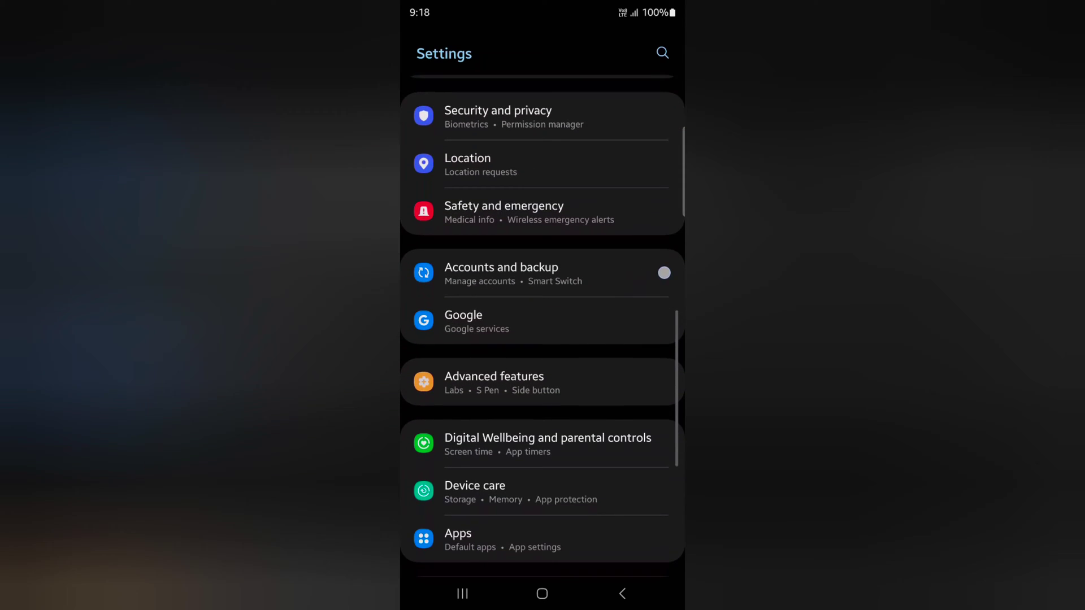
{"action": "left_click_drag", "start_coordinate": [639, 367], "coordinate": [653, 199]}
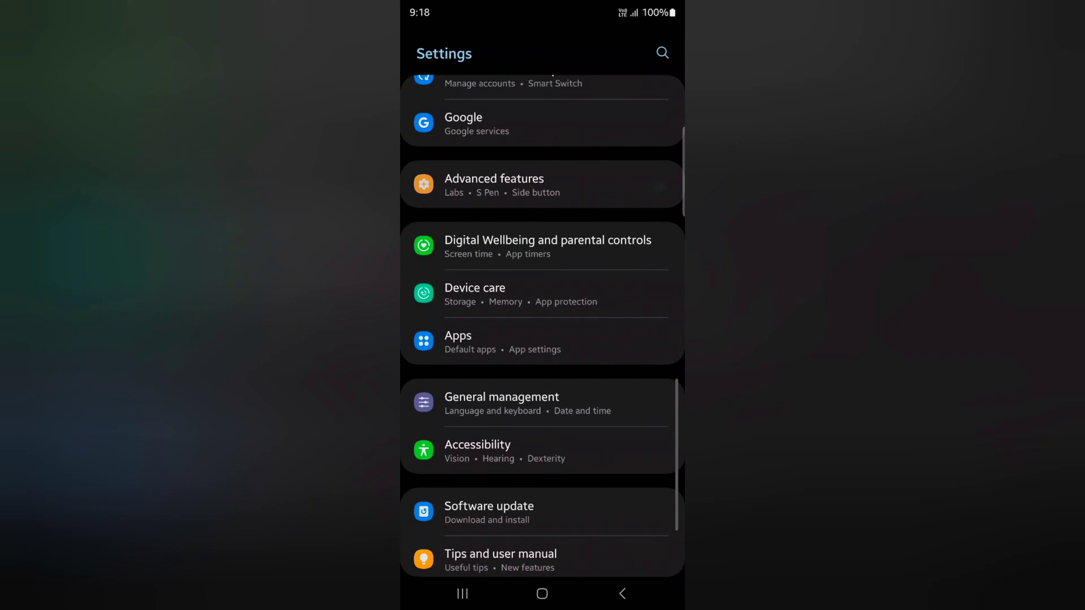
- Go into Device care, then its Auto optimisation page
{"action": "left_click", "coordinate": [645, 300]}
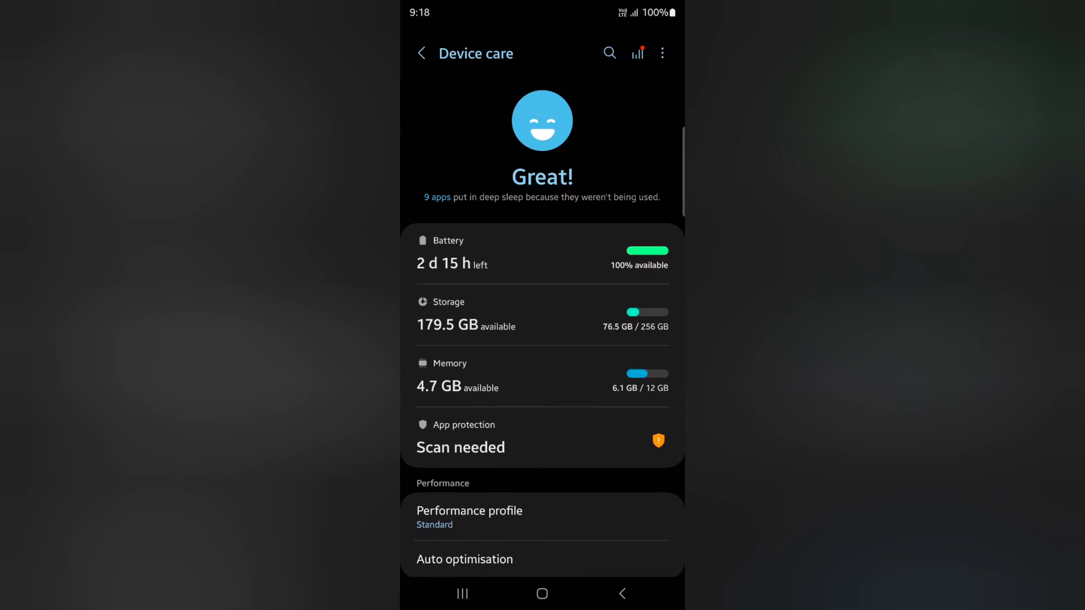
{"action": "left_click_drag", "start_coordinate": [631, 434], "coordinate": [653, 235]}
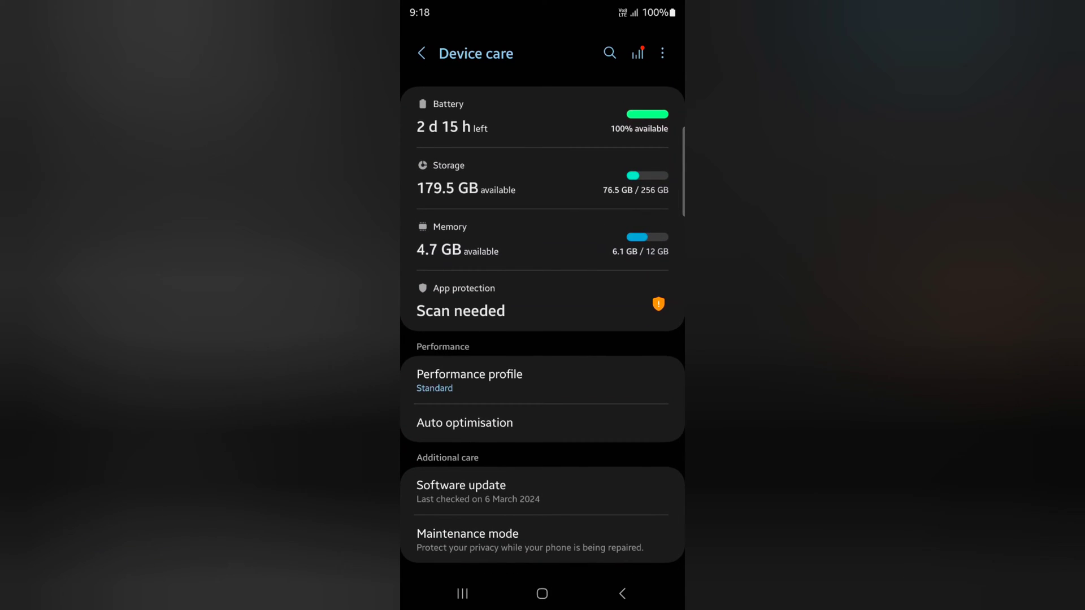
{"action": "left_click", "coordinate": [641, 419]}
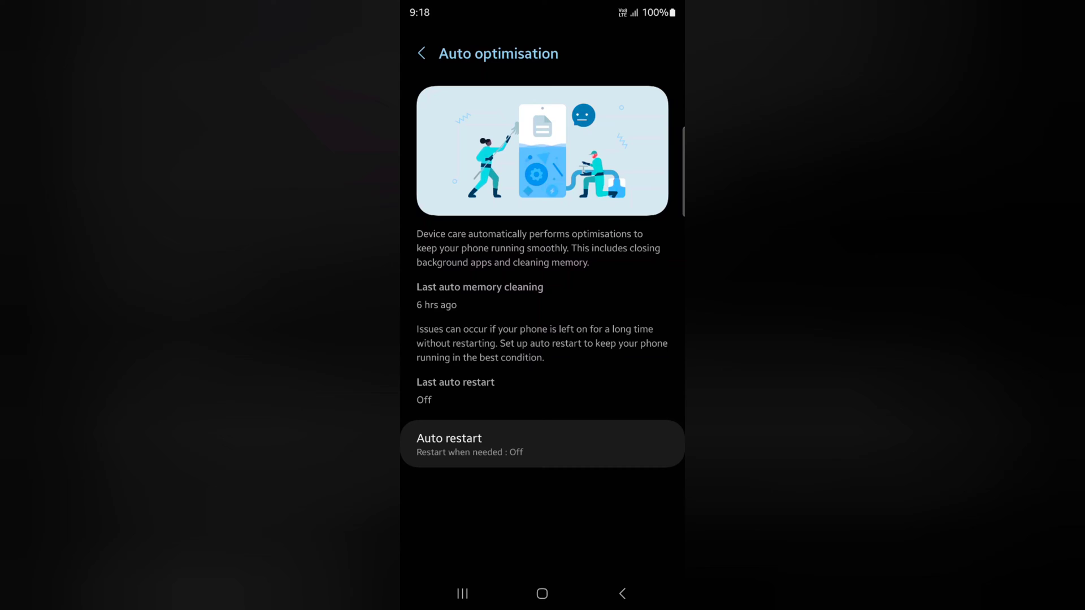
- Open Auto restart and switch on Restart when needed
{"action": "left_click", "coordinate": [595, 442]}
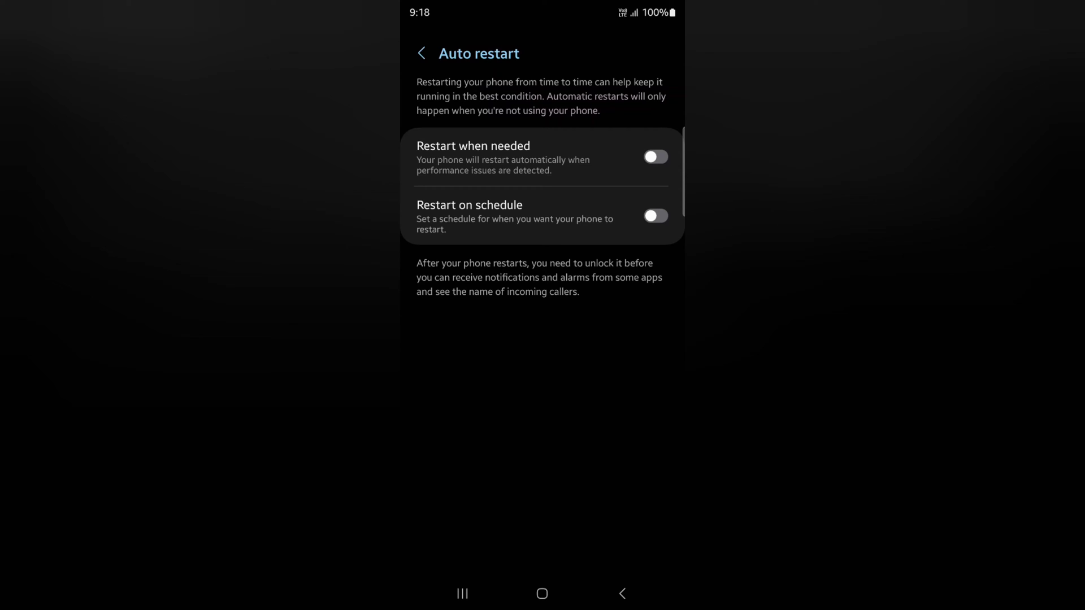
{"action": "left_click", "coordinate": [656, 157]}
- Enable Restart on schedule, keep the 3:00 am restart time, then switch it off again
{"action": "left_click", "coordinate": [655, 215]}
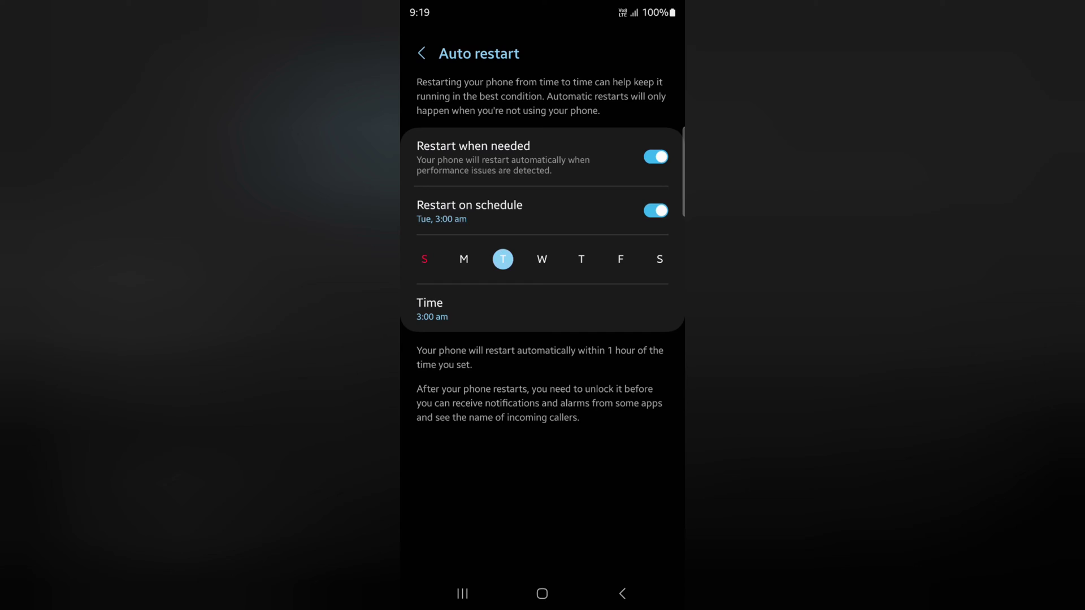
{"action": "left_click", "coordinate": [432, 309]}
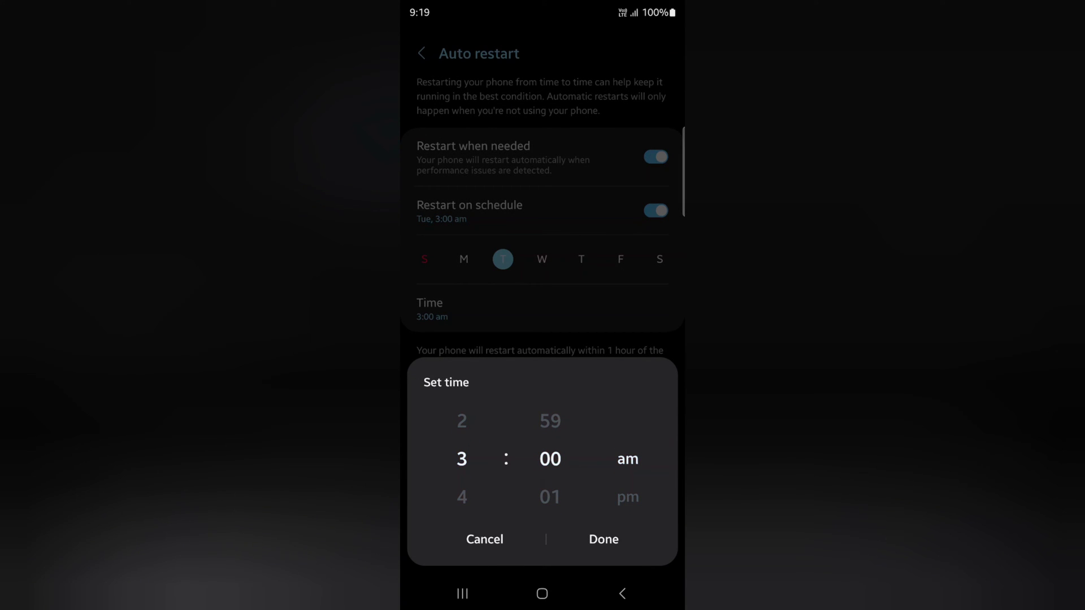
{"action": "left_click", "coordinate": [604, 540]}
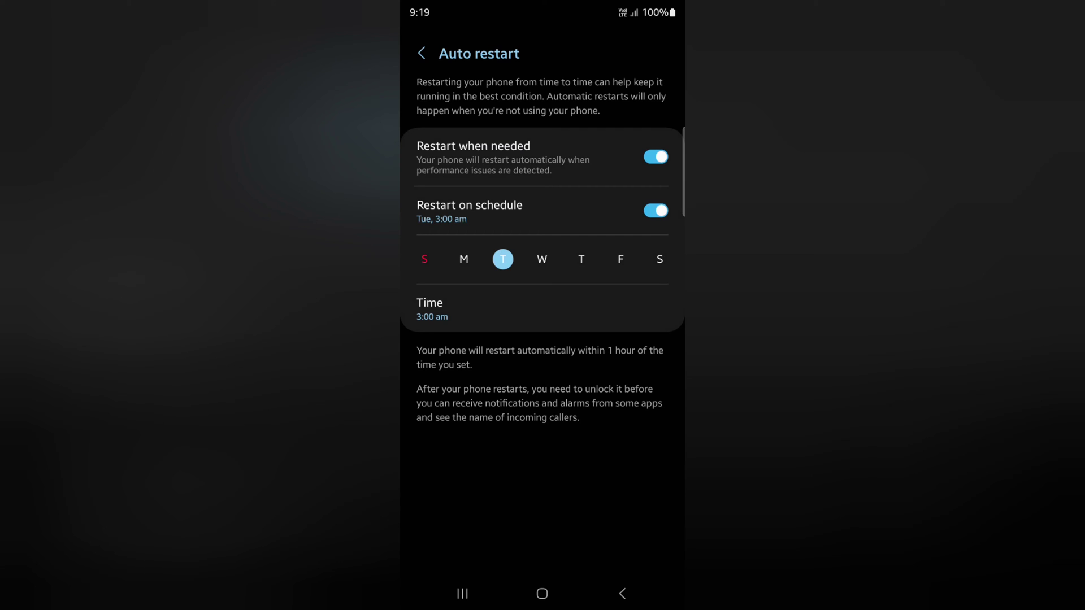
{"action": "left_click", "coordinate": [656, 210]}
- Turn off Restart when needed and back out to the Device care page
{"action": "left_click", "coordinate": [655, 157]}
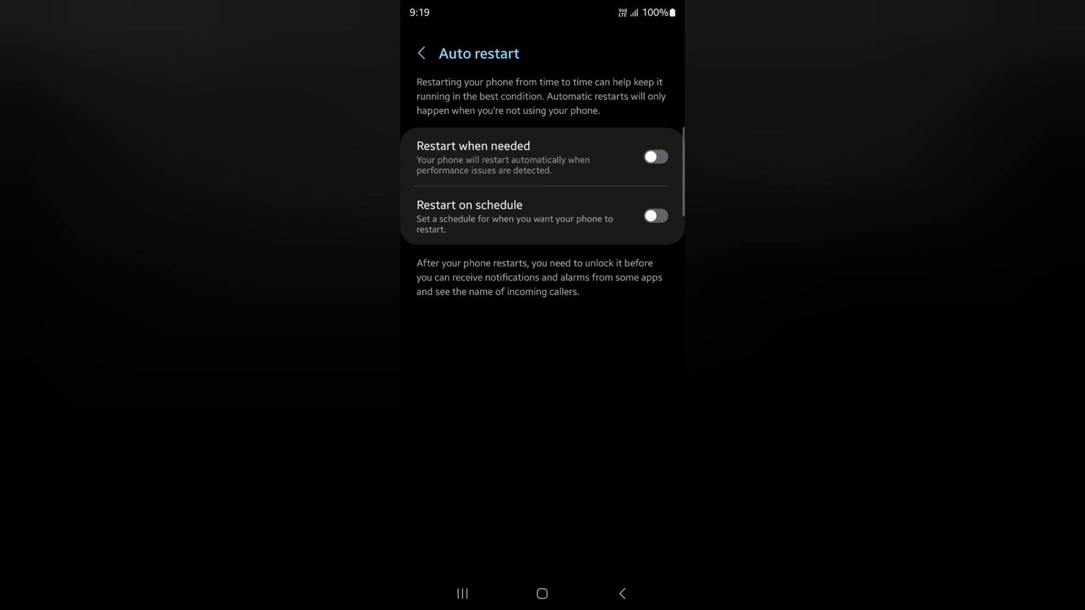
{"action": "left_click", "coordinate": [421, 53]}
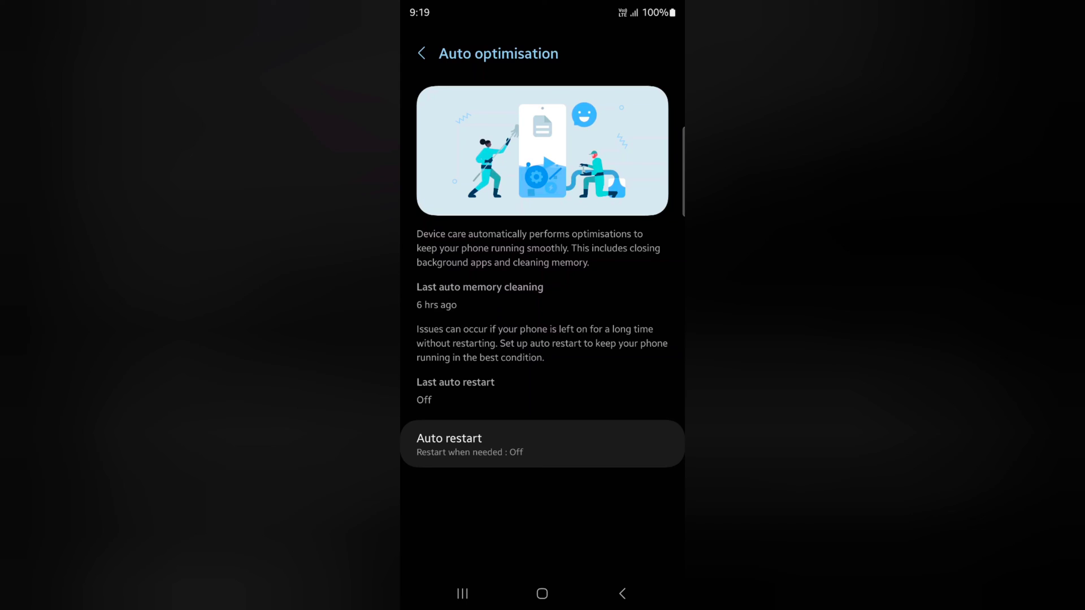
{"action": "left_click", "coordinate": [622, 593]}
{"action": "left_click", "coordinate": [623, 594]}
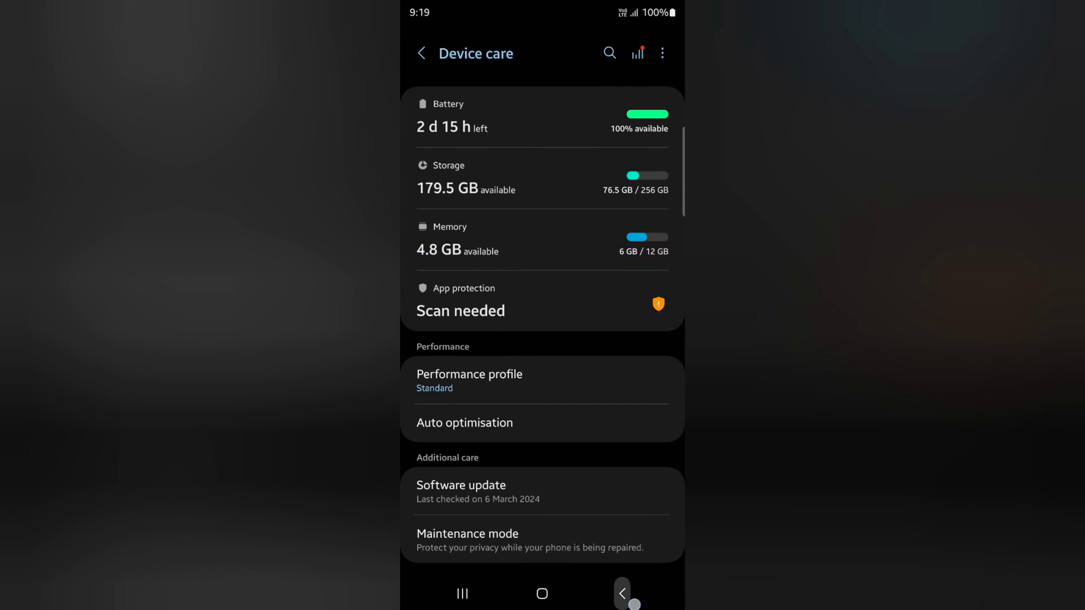